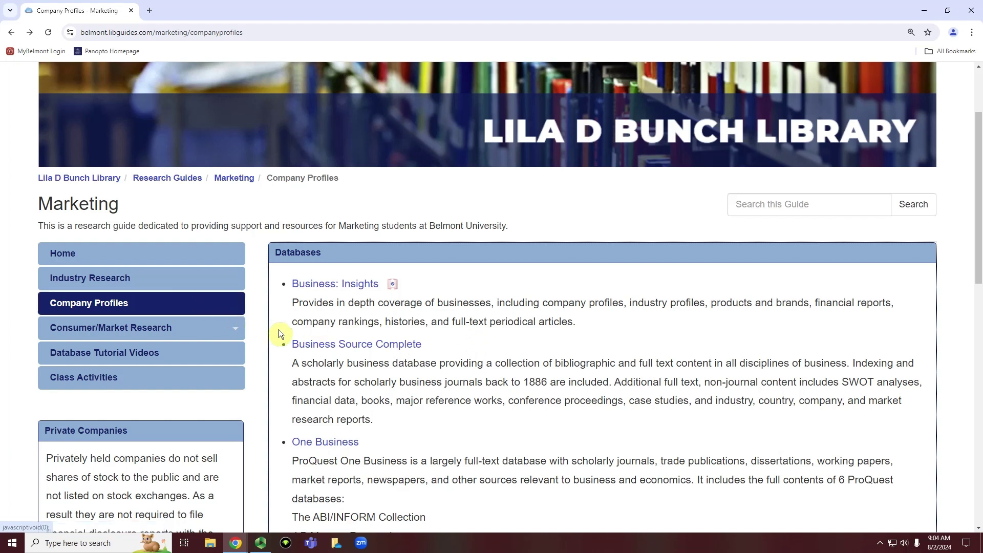
- Open the Business Source Complete database and search its publications for Berkshire Hathaway
left_click(352, 347)
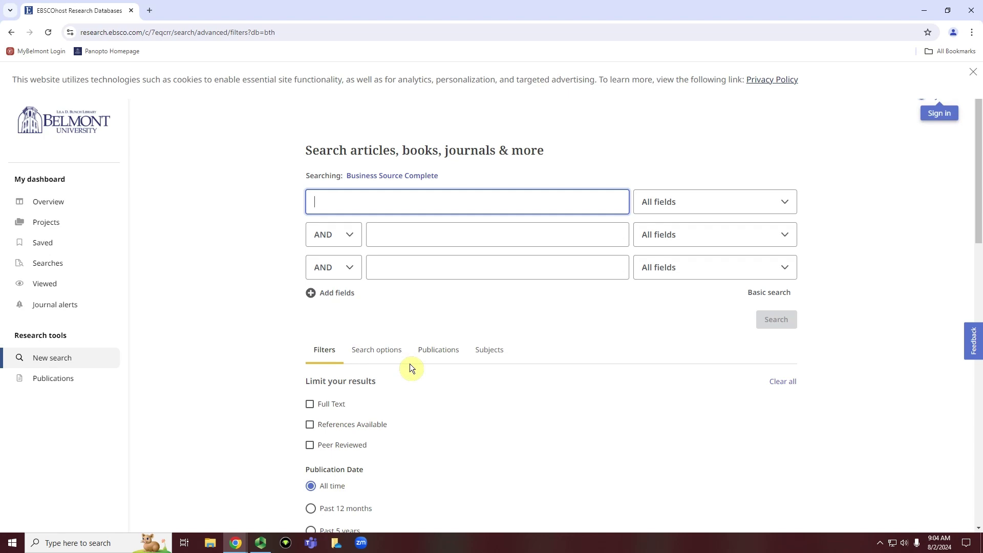
left_click(434, 351)
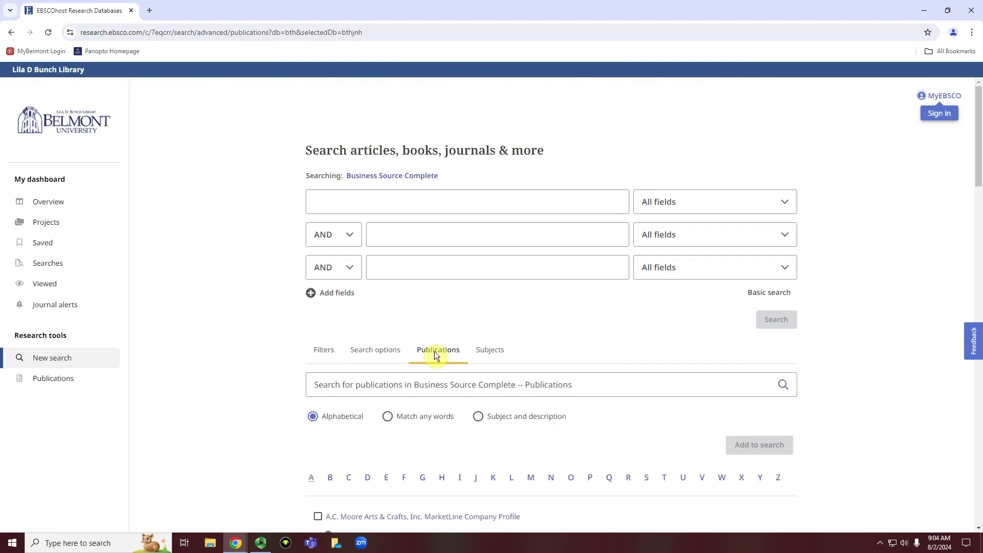
scroll(461, 322, "down", 2)
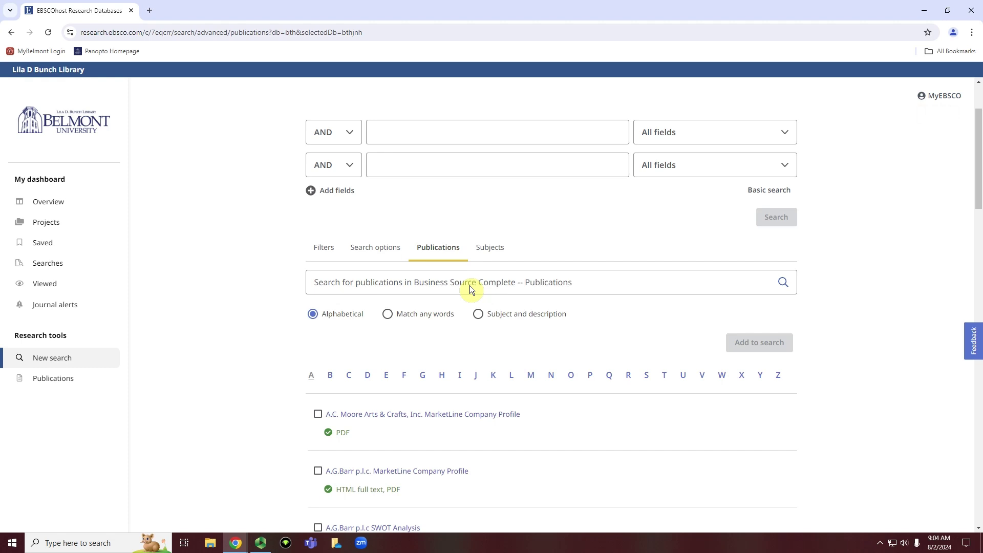
left_click(469, 285)
type("Berkshire Hathaway")
key("Return")
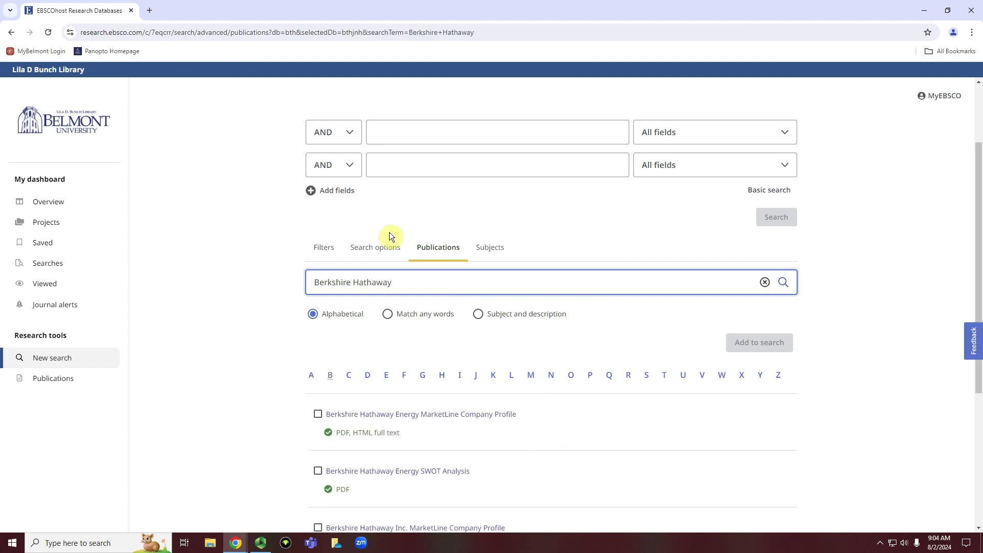
- Open the full text of the 6/18/2024 issue of the Berkshire Hathaway Inc. MarketLine Company Profile
scroll(417, 288, "down", 4)
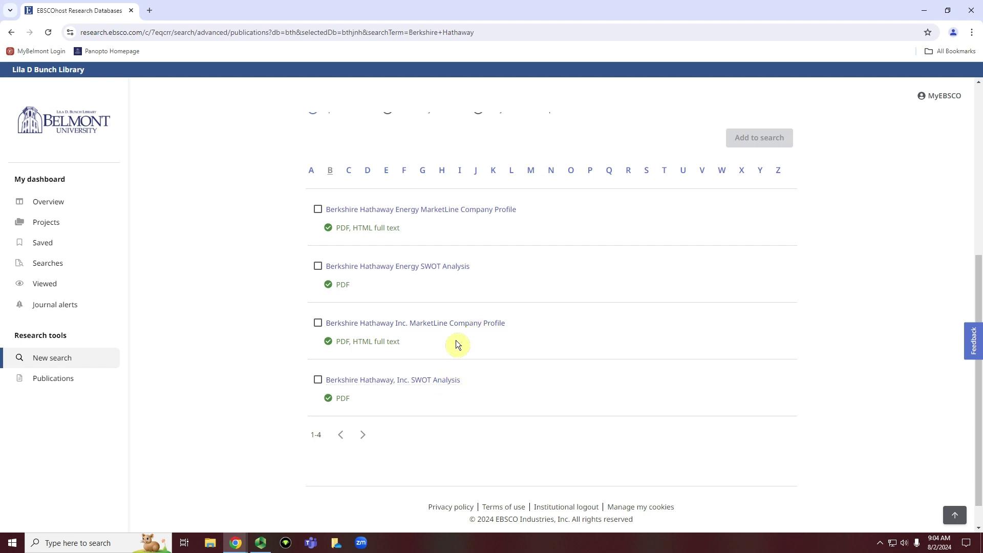
left_click(448, 322)
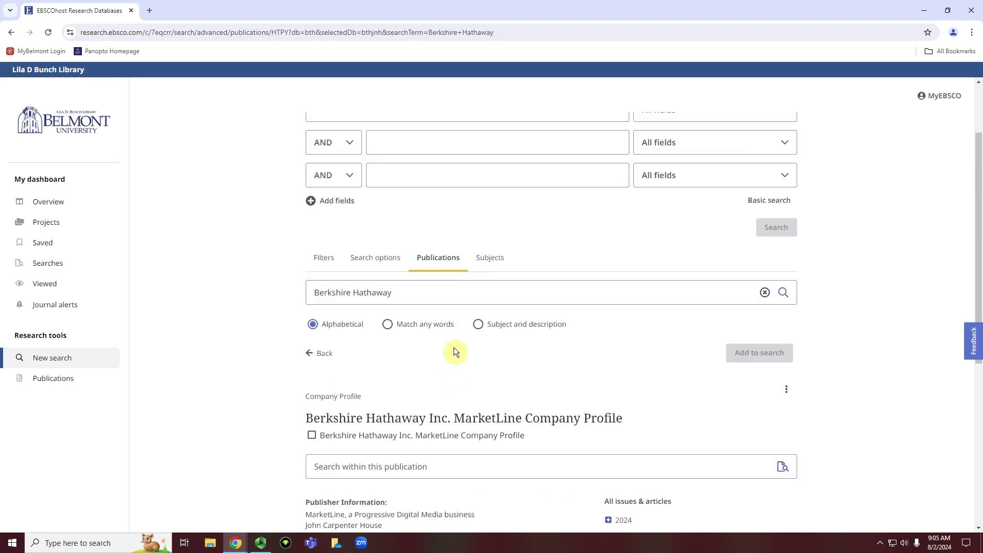
scroll(512, 369, "down", 5)
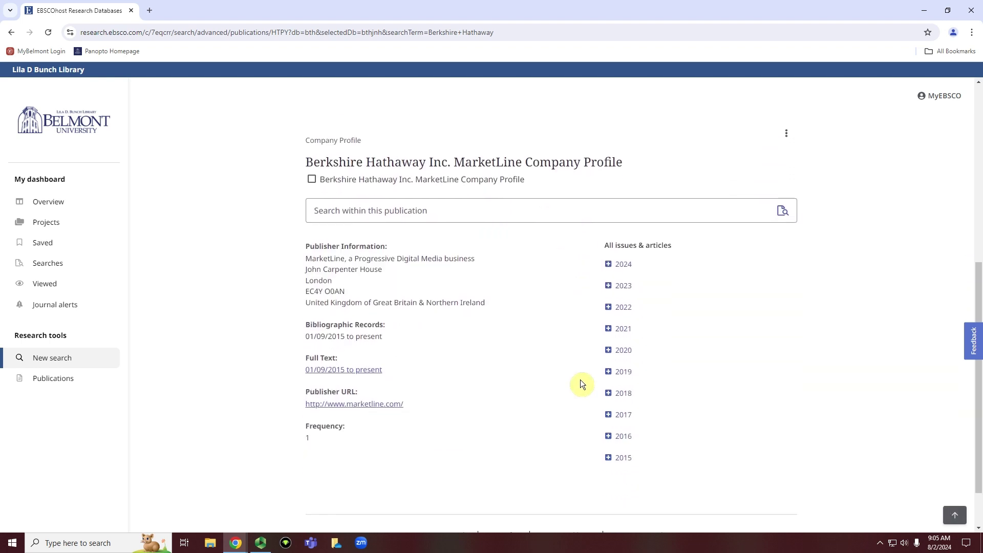
left_click(623, 265)
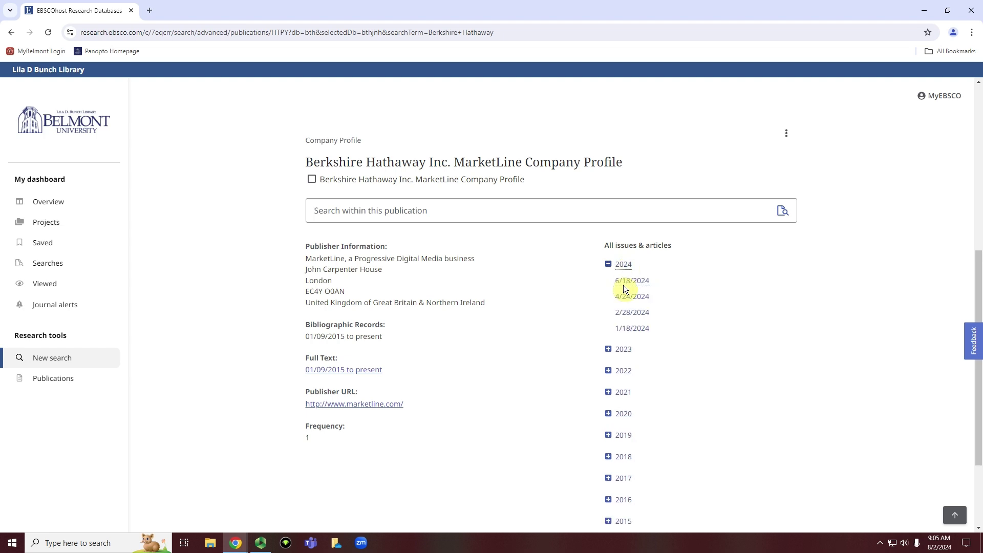
left_click(623, 285)
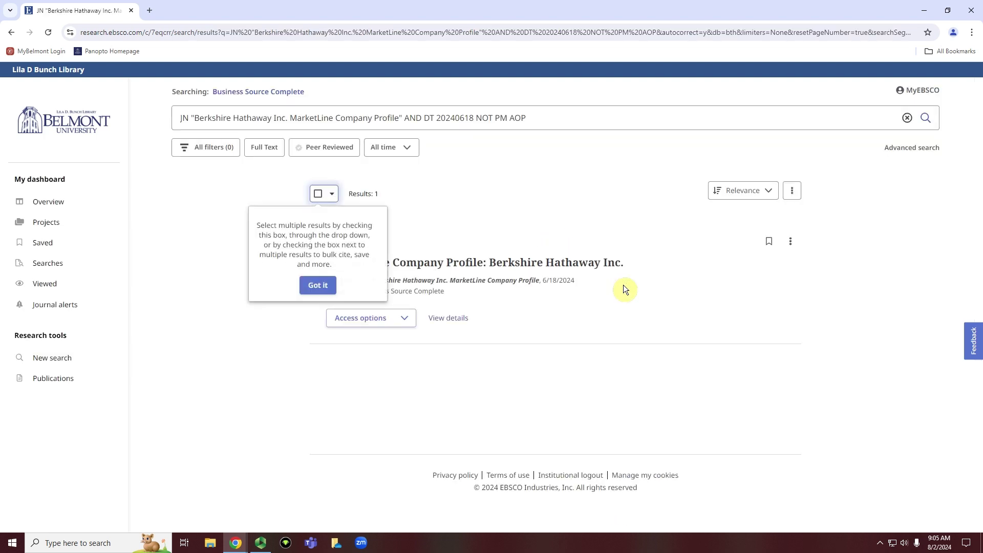
left_click(391, 321)
left_click(383, 338)
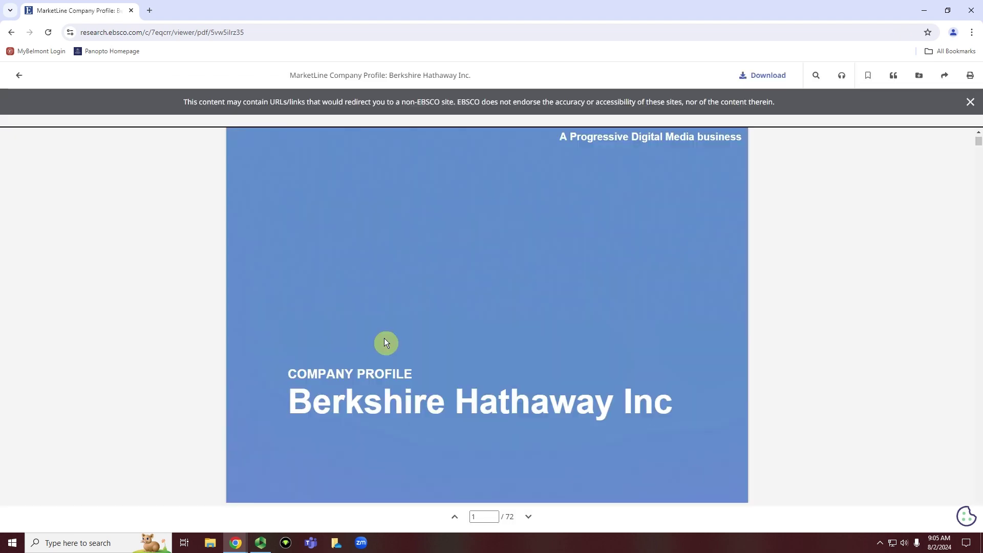
- Examine the company profile's table of contents and SWOT Analysis section, finishing back at the table of contents
scroll(387, 342, "down", 12)
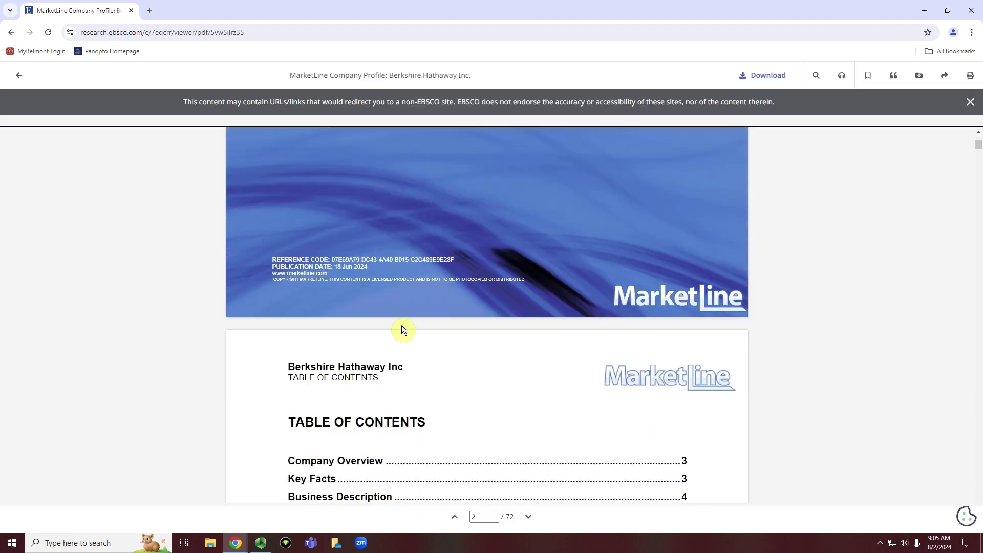
scroll(403, 329, "down", 2)
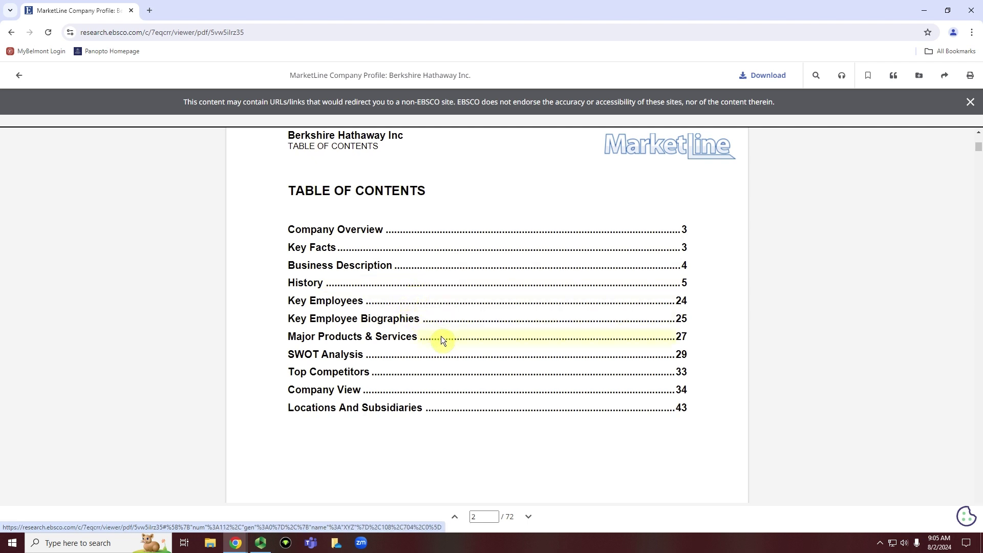
left_click(357, 359)
scroll(378, 353, "down", 4)
scroll(389, 342, "down", 15)
scroll(389, 333, "up", 10)
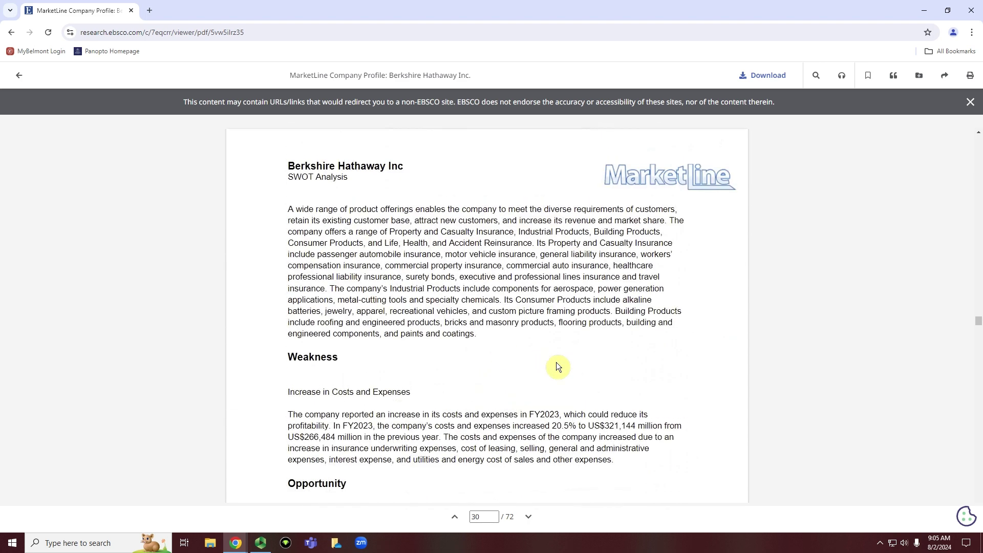
scroll(795, 320, "up", 2)
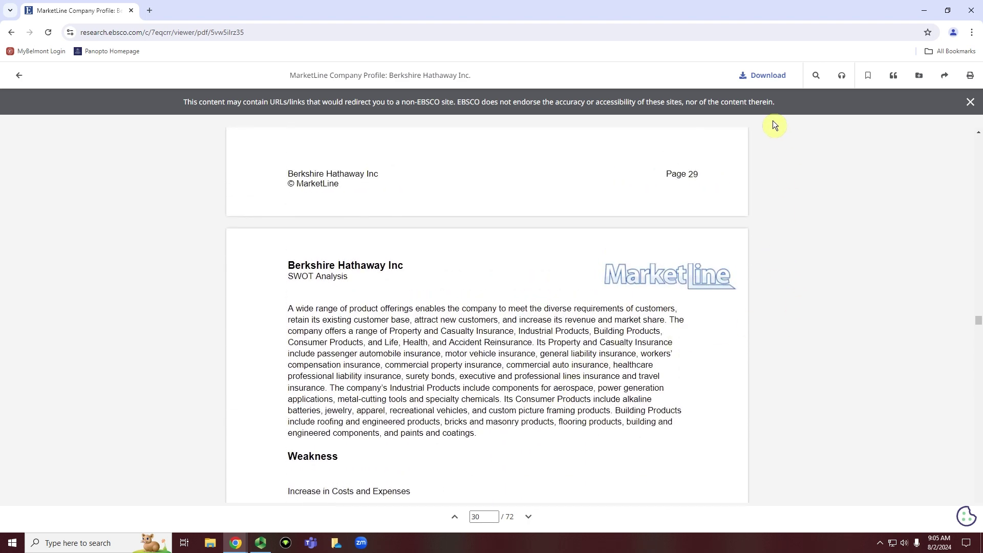
left_click_drag(978, 322, 979, 141)
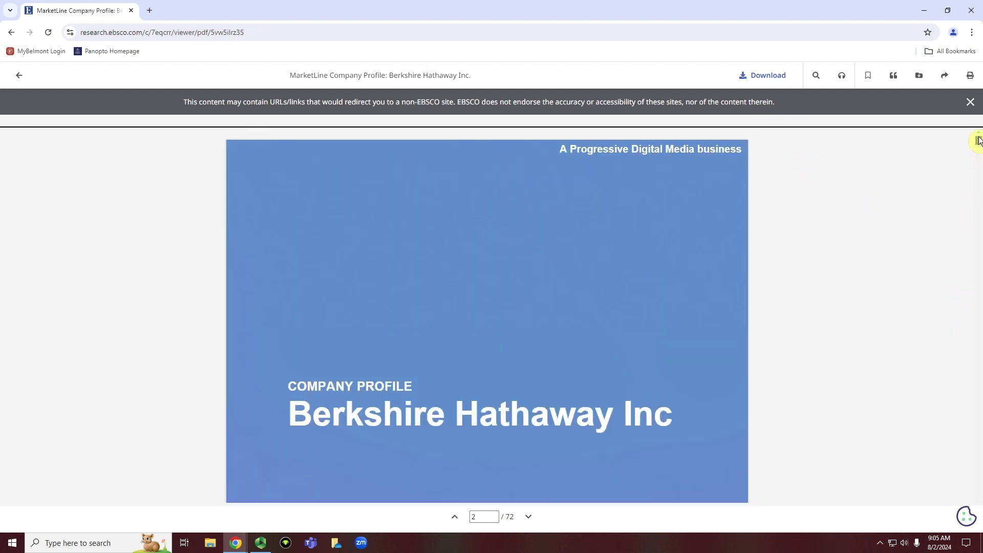
scroll(853, 241, "down", 8)
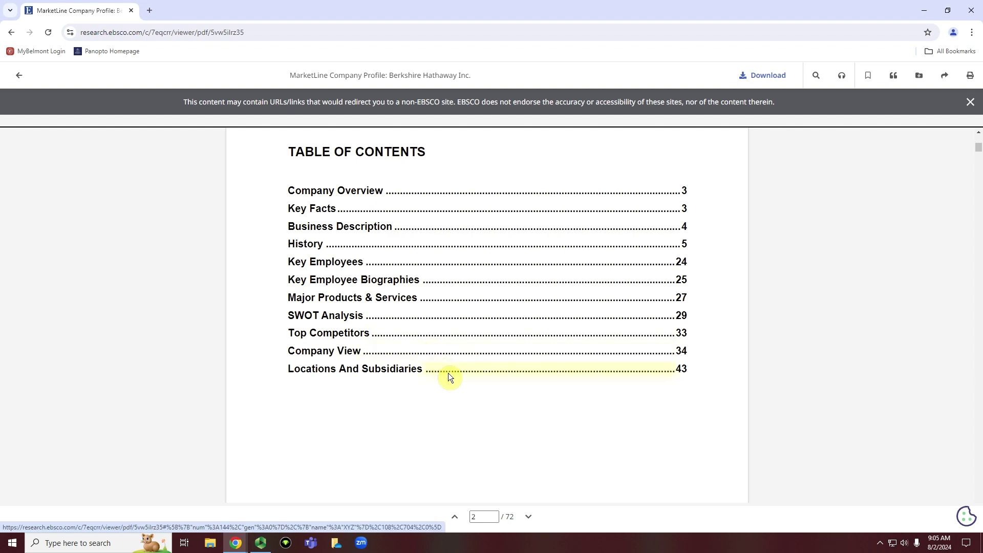
- Return to the advanced search page and replace the leftover query with a search for Dairy Queen
left_click(14, 33)
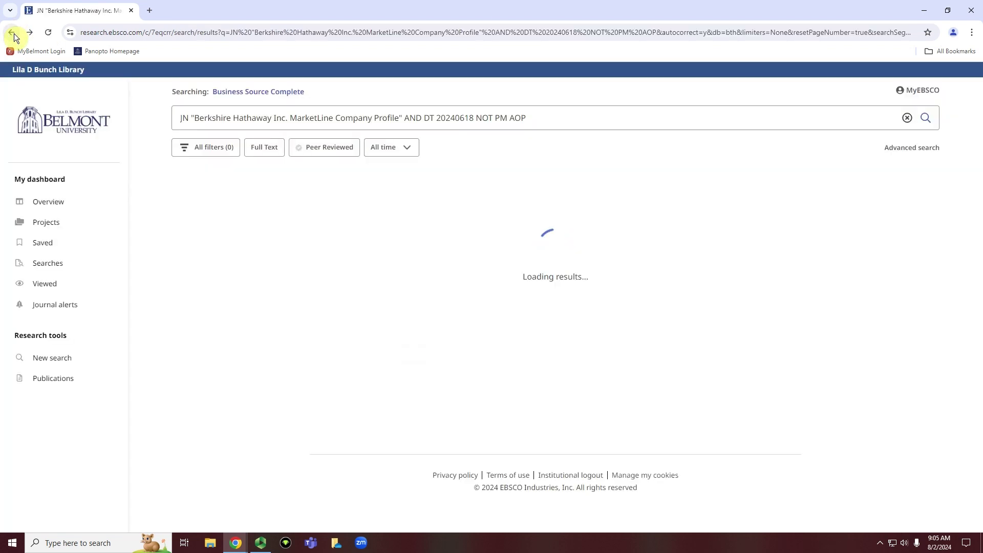
left_click(14, 33)
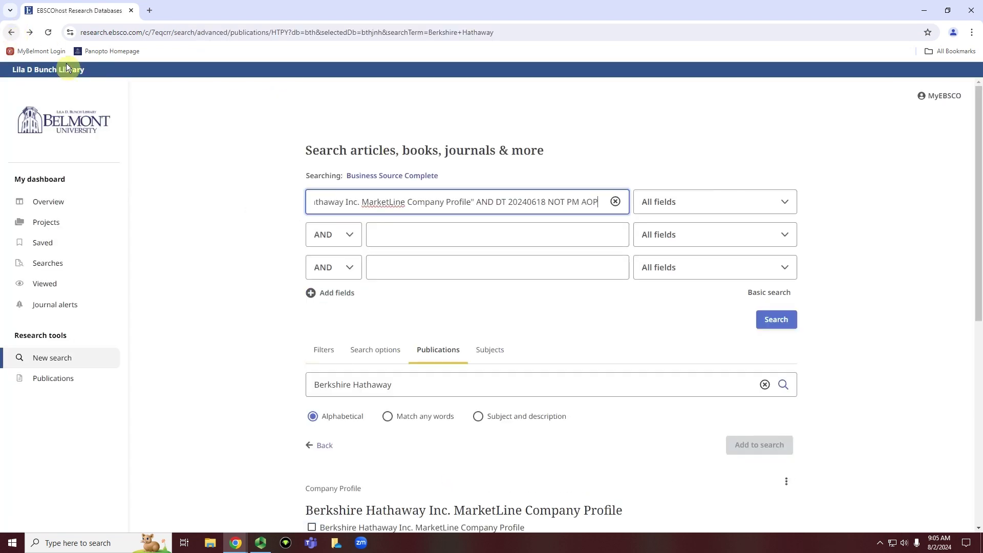
triple_click(417, 202)
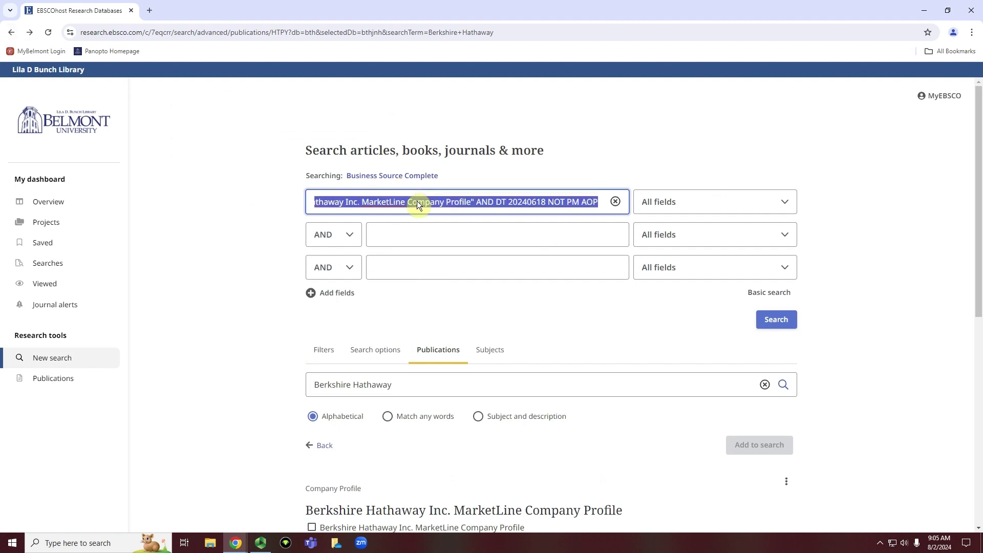
key("BackSpace")
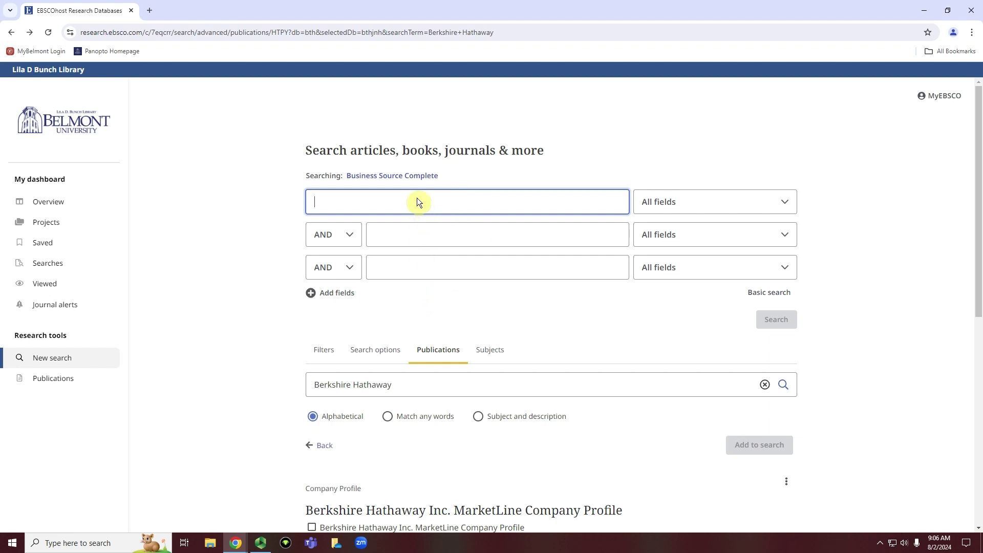
type("Dair")
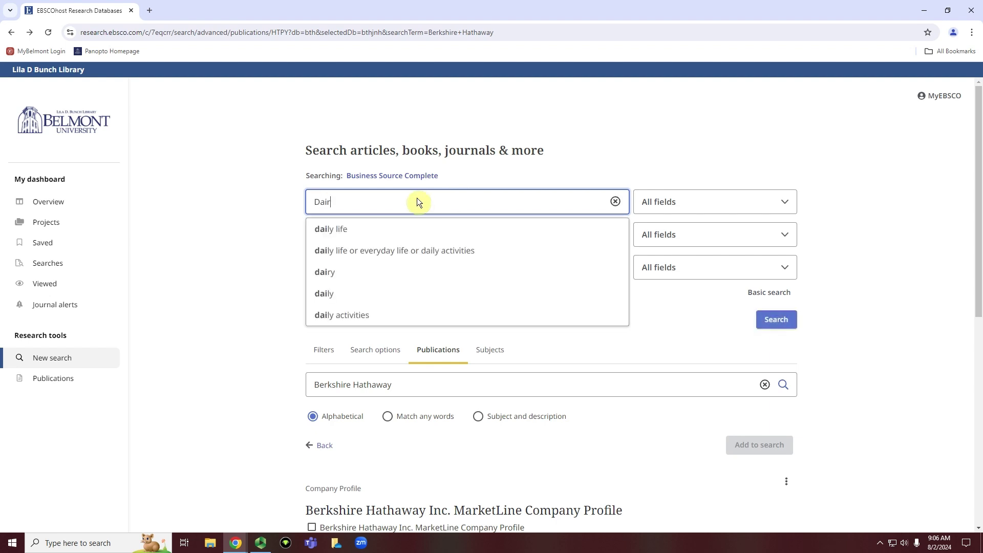
type("y Queen")
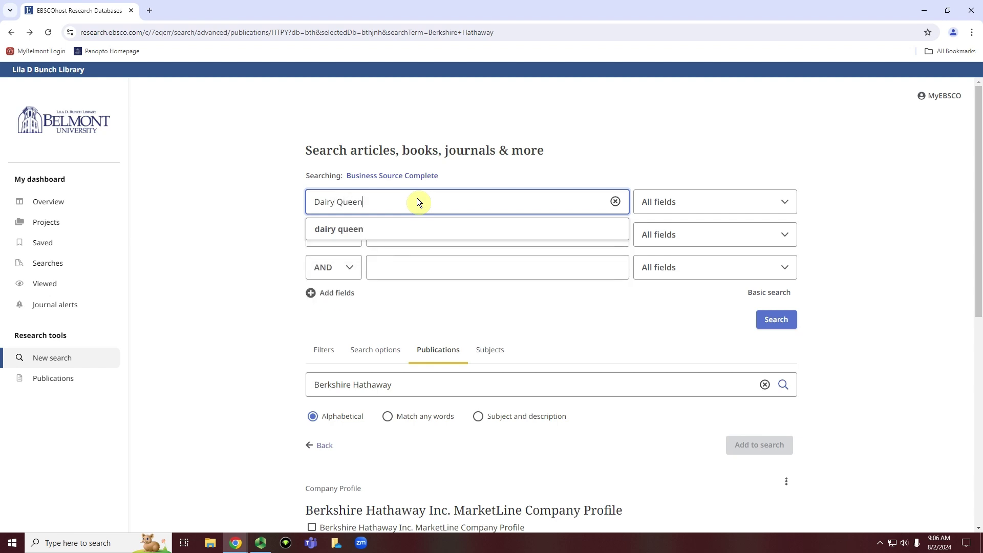
key("Return")
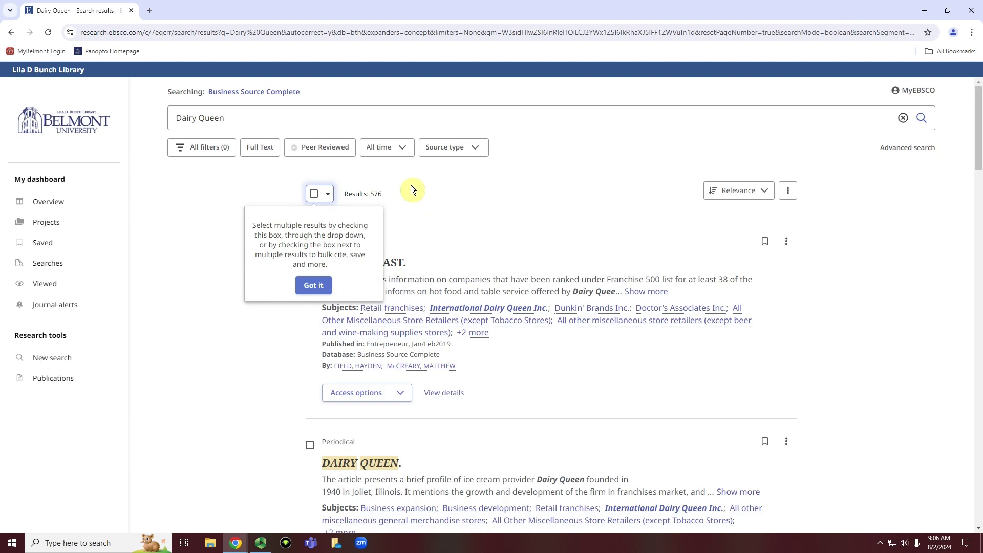
- Set the result filters to a publication date in the past 5 years and the Trade Publications source type
left_click(184, 154)
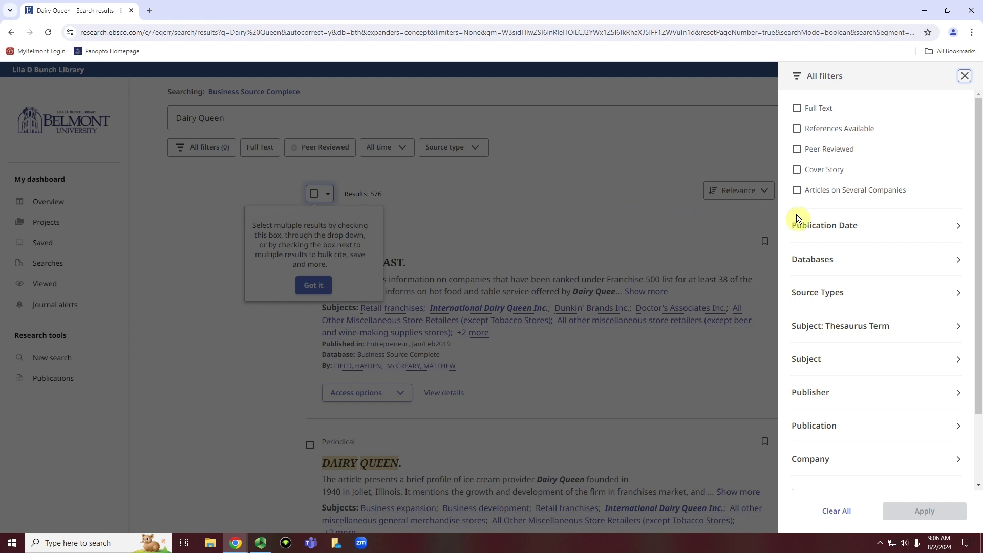
left_click(836, 230)
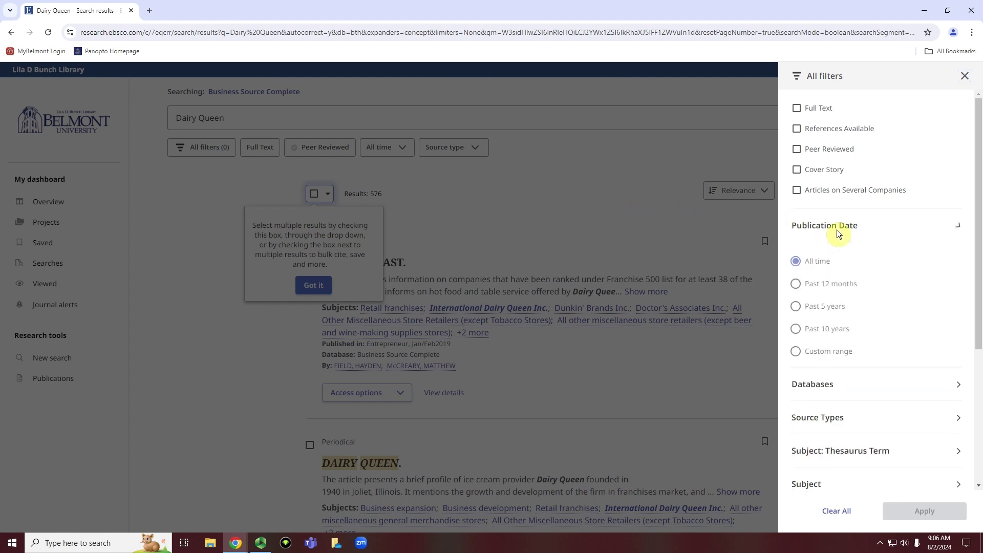
left_click(830, 308)
scroll(828, 298, "down", 2)
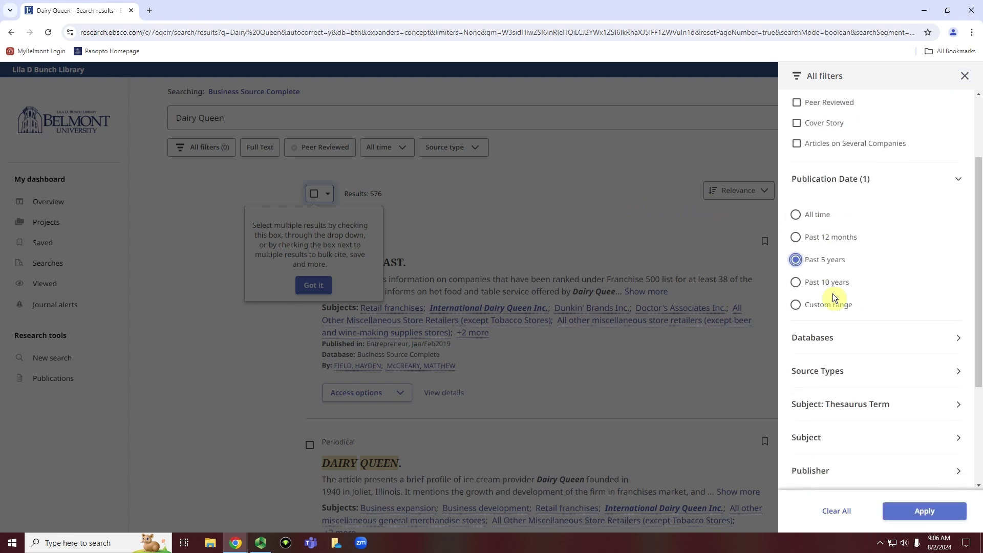
scroll(831, 289, "down", 1)
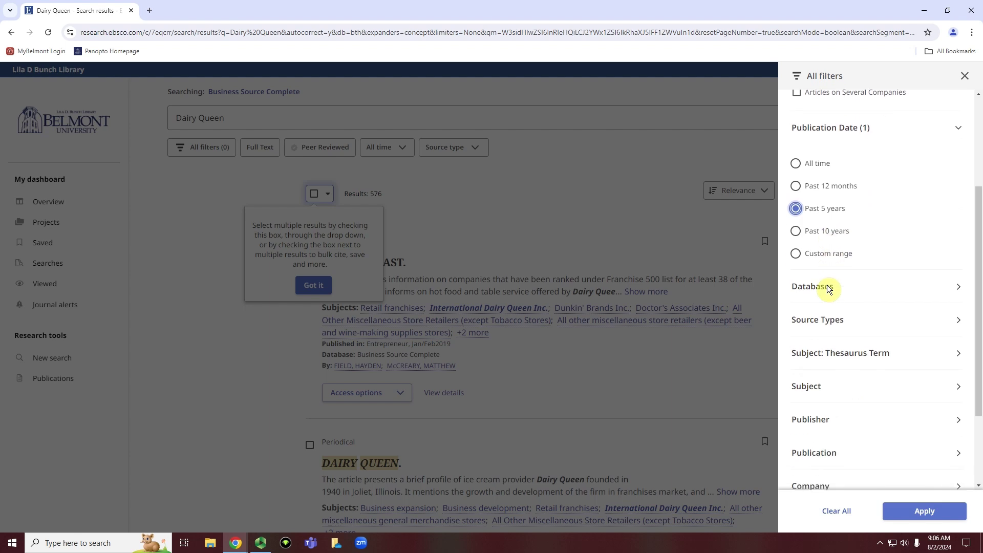
left_click(830, 325)
scroll(830, 325, "down", 1)
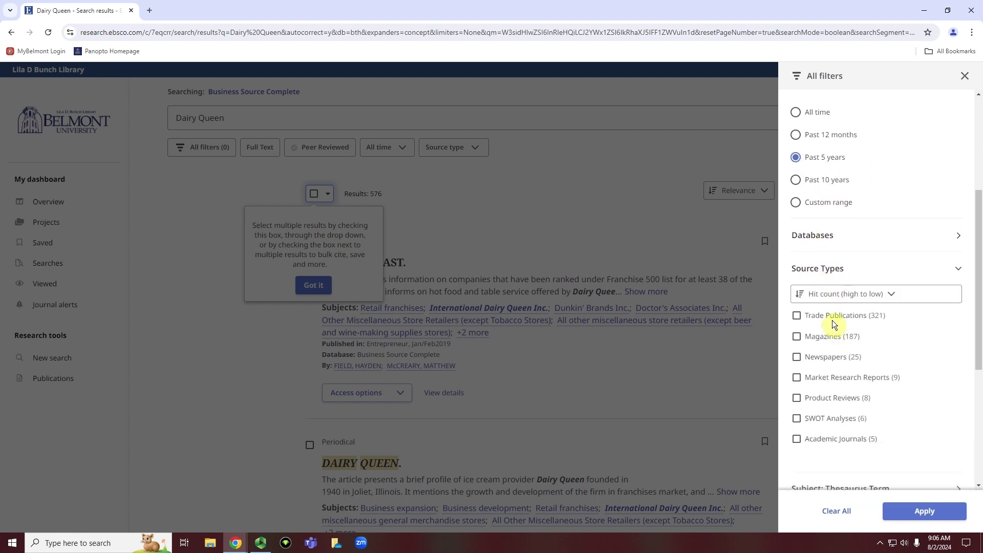
left_click(832, 320)
scroll(868, 303, "down", 2)
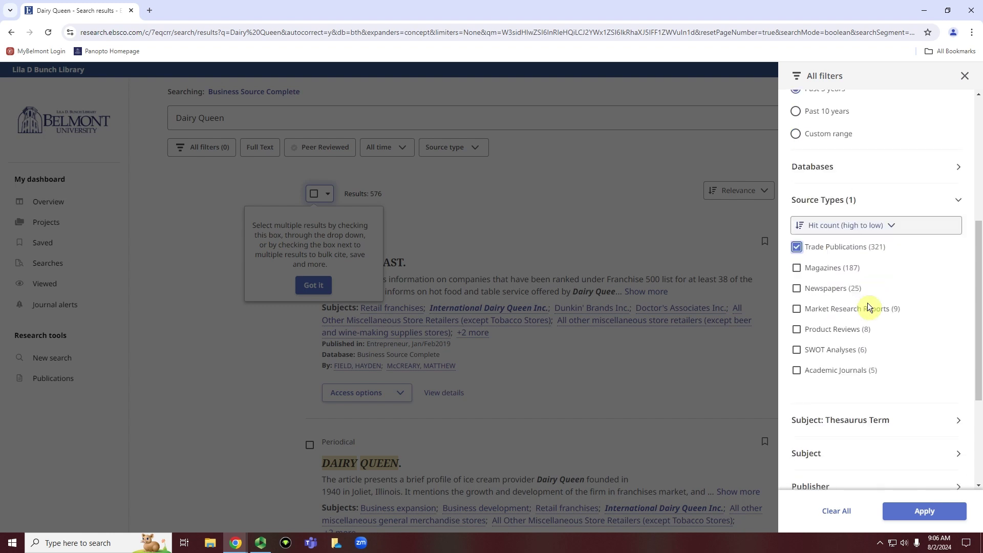
- Review the Subject terms and remaining filter categories, and apply the chosen filters to the Dairy Queen results
scroll(868, 303, "down", 3)
left_click(833, 281)
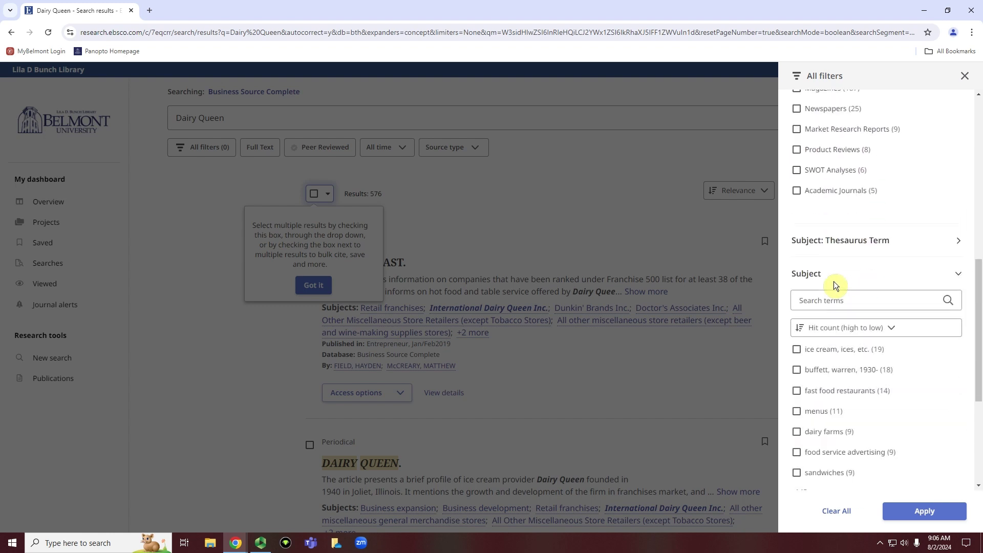
scroll(844, 297, "down", 2)
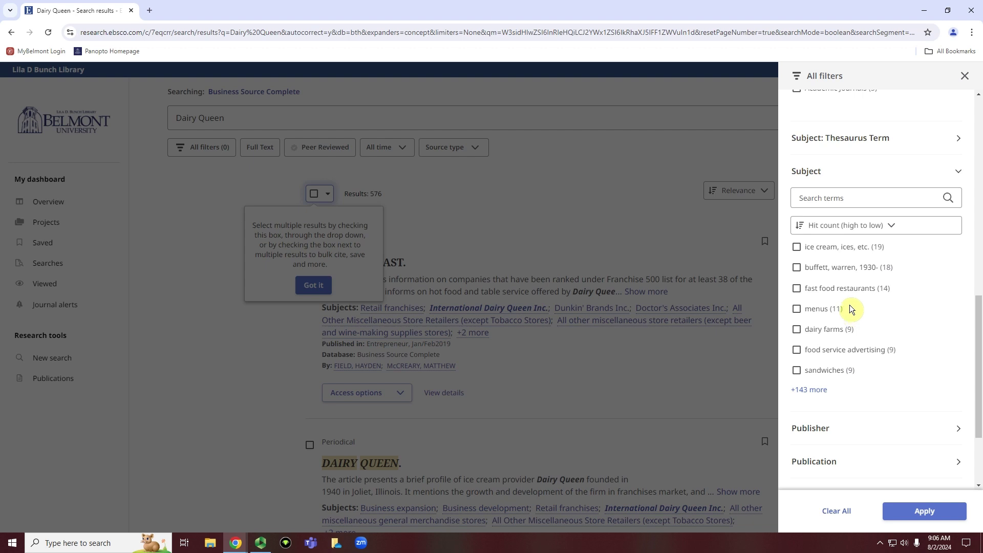
scroll(850, 306, "down", 2)
scroll(849, 339, "up", 3)
scroll(850, 340, "up", 9)
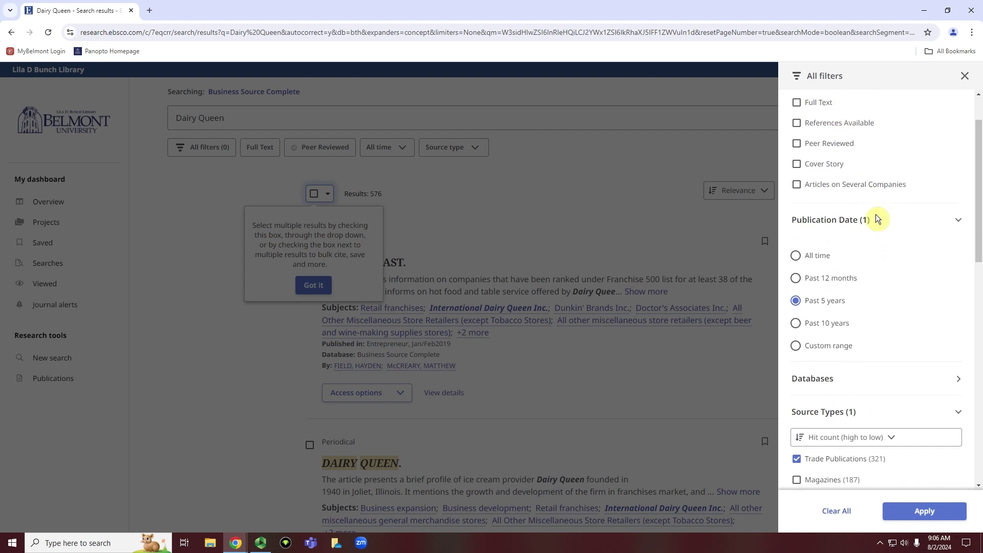
scroll(876, 217, "down", 12)
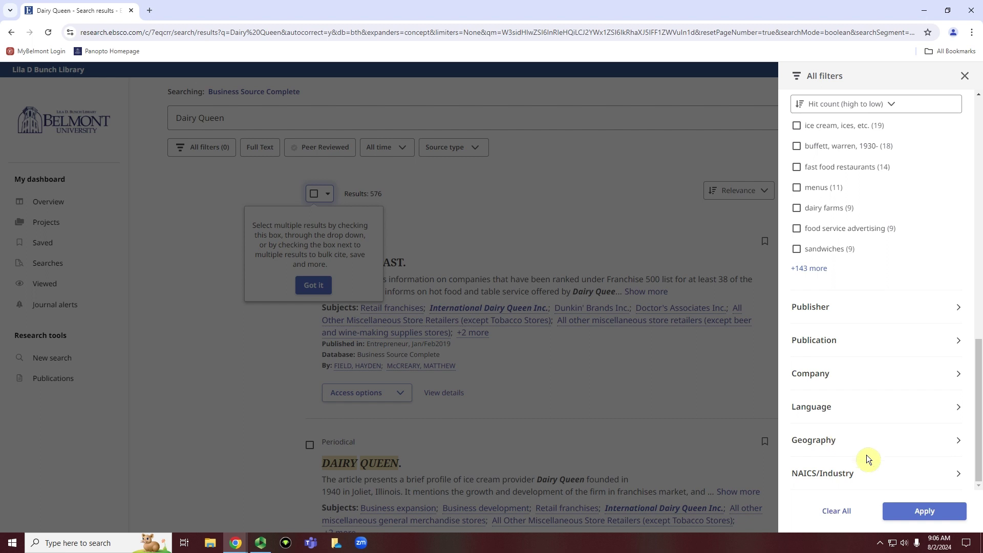
left_click(903, 509)
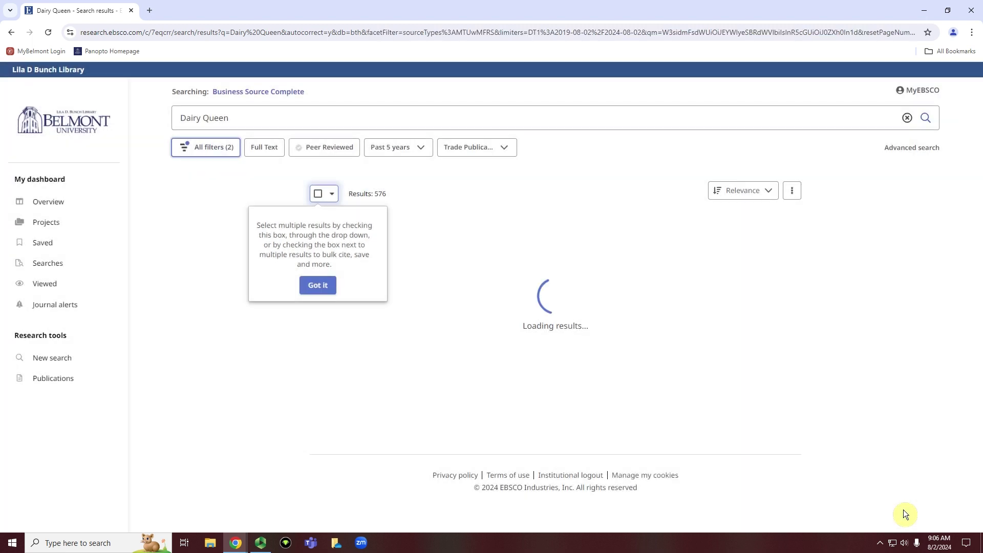
scroll(622, 340, "down", 3)
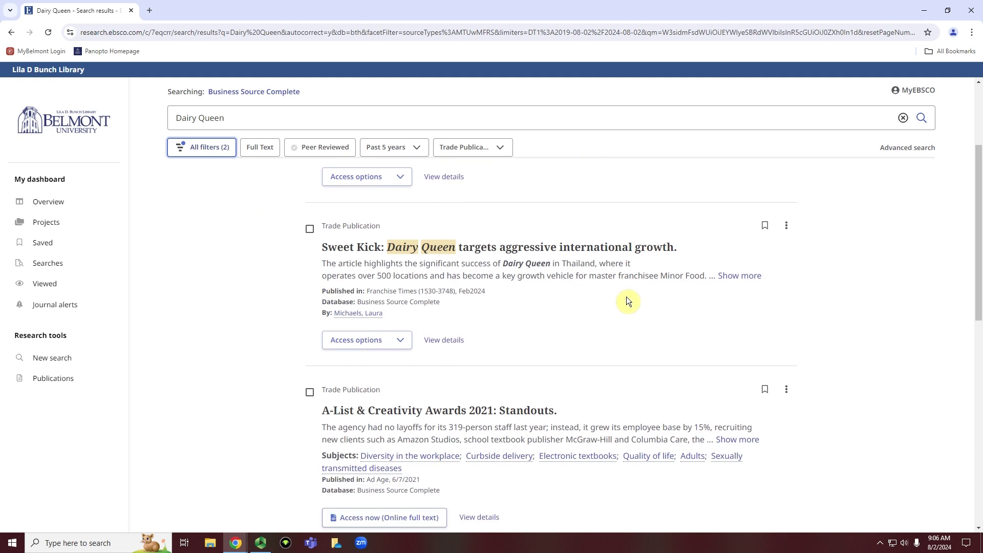